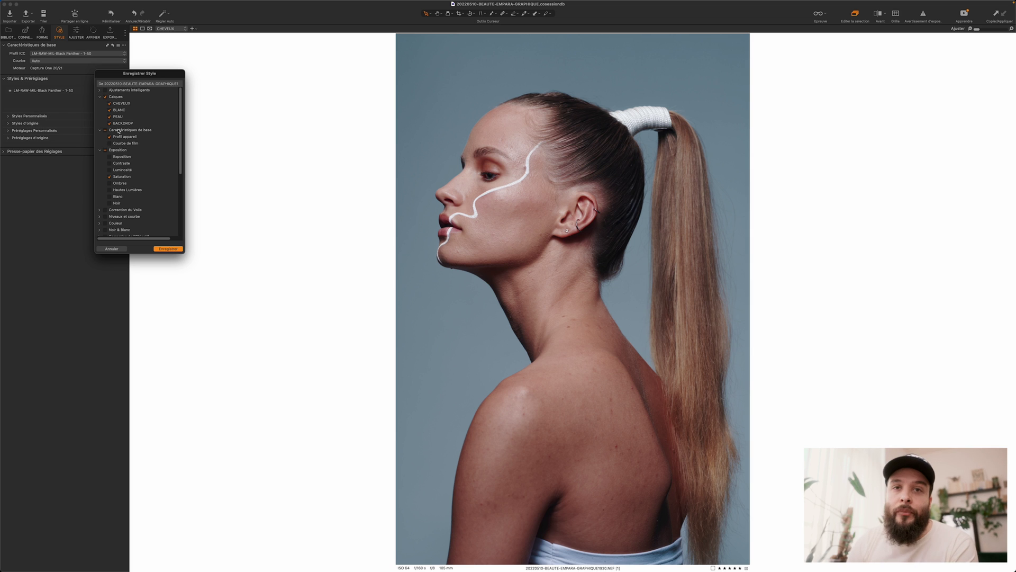
Save the checked layers and adjustments as the style DEMO YOUTUBE, and apply it to the seated portrait with the flowing ponytail.
click(167, 248)
text(DEMO)
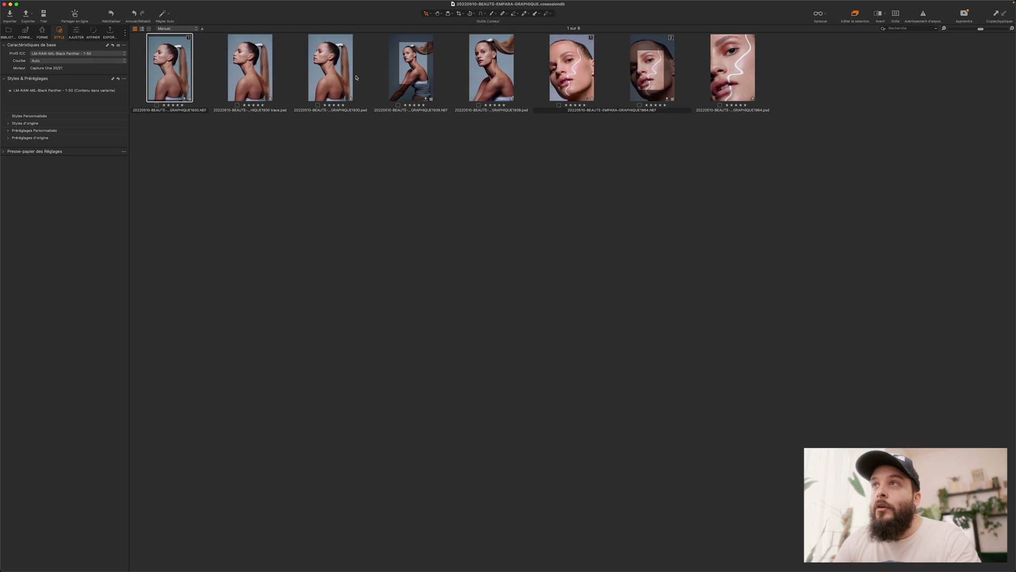
click(492, 67)
double_click(425, 64)
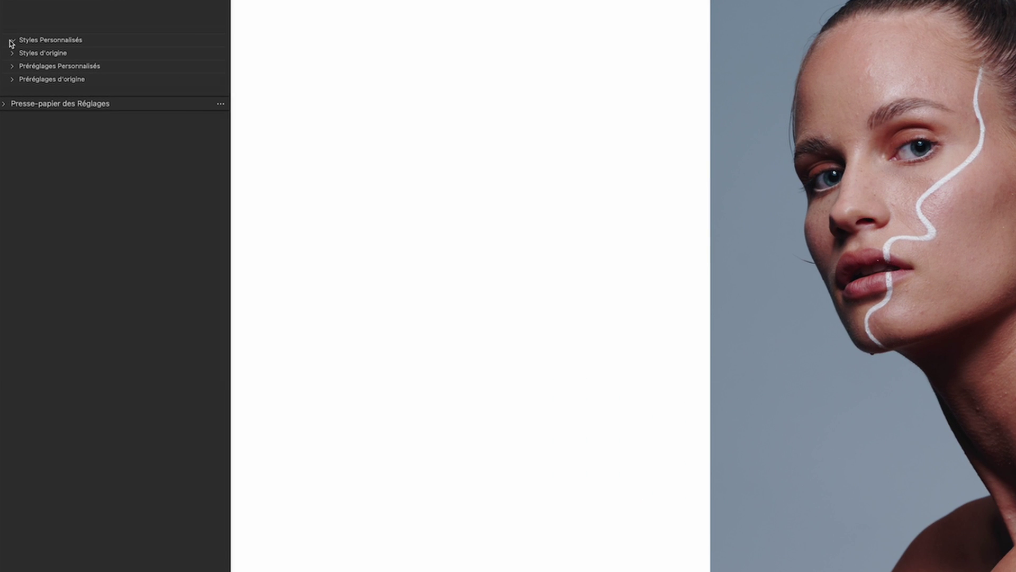
click(7, 115)
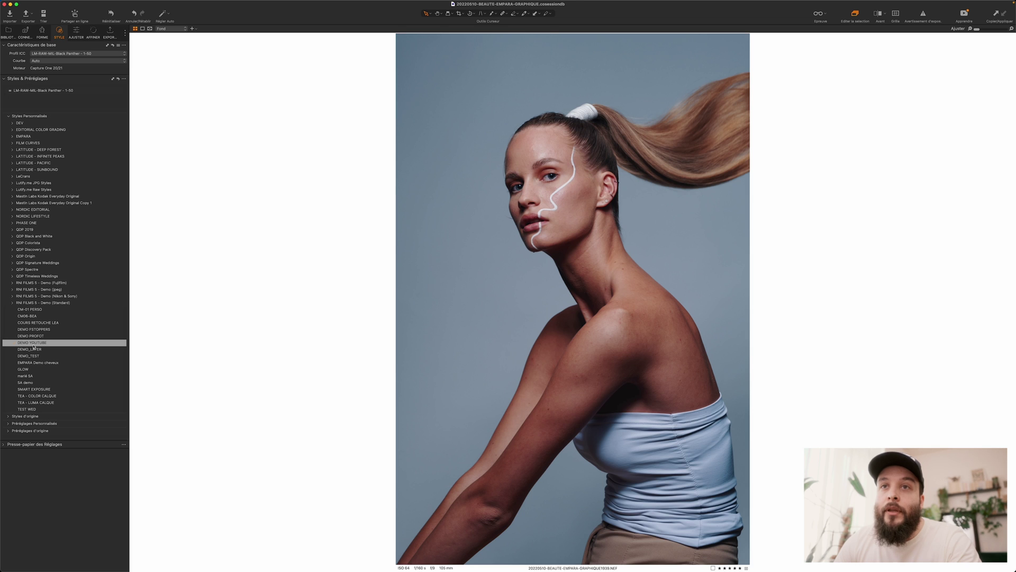
click(33, 343)
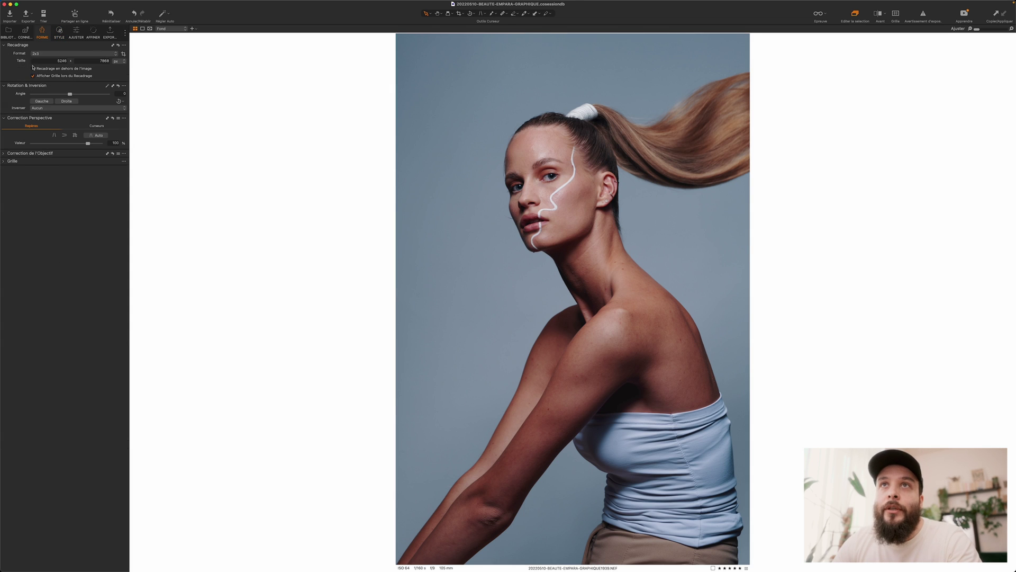
Review the CHEVEUX, BLANC, PEAU and BACKDROP layers, and mask the blue-grey background on the BACKDROP layer with the Magic Brush.
click(76, 32)
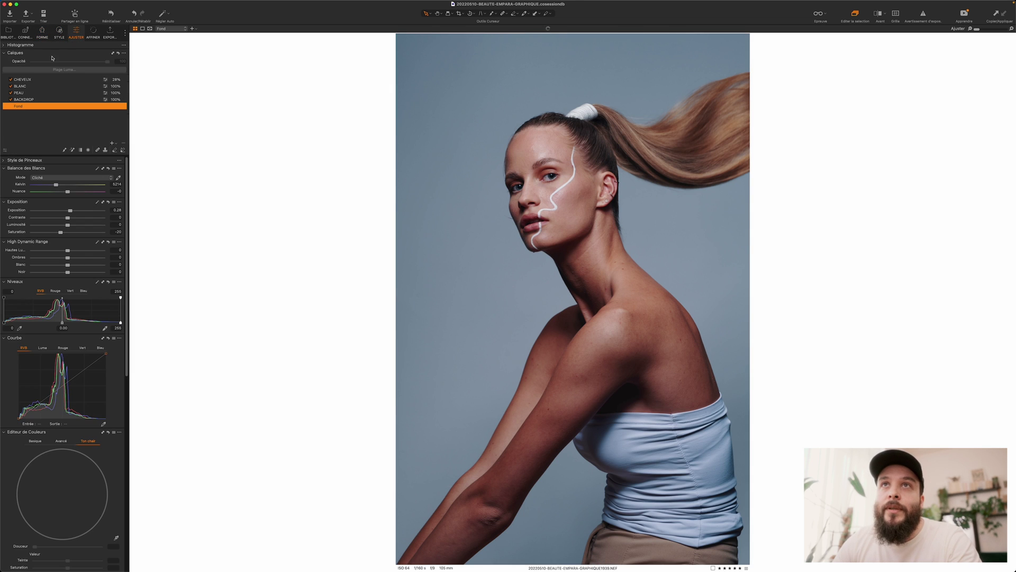
click(23, 80)
click(25, 86)
click(25, 93)
click(25, 99)
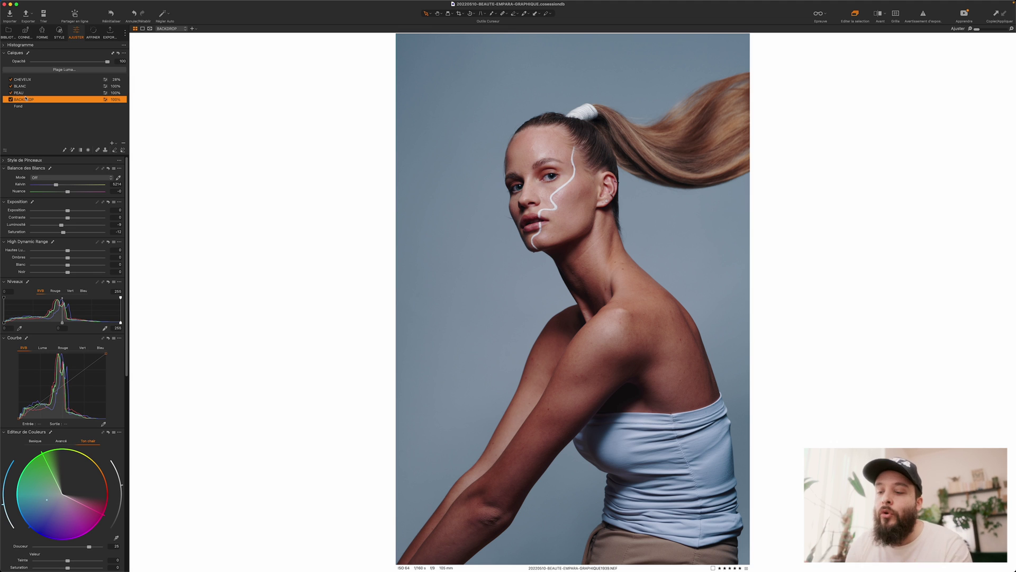
drag(496, 109, 456, 253)
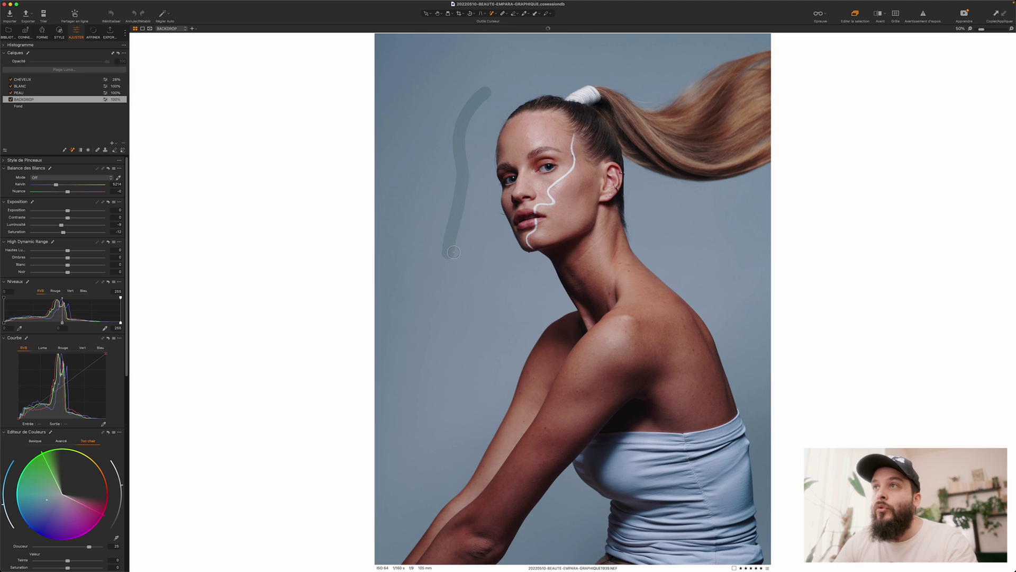
key(m)
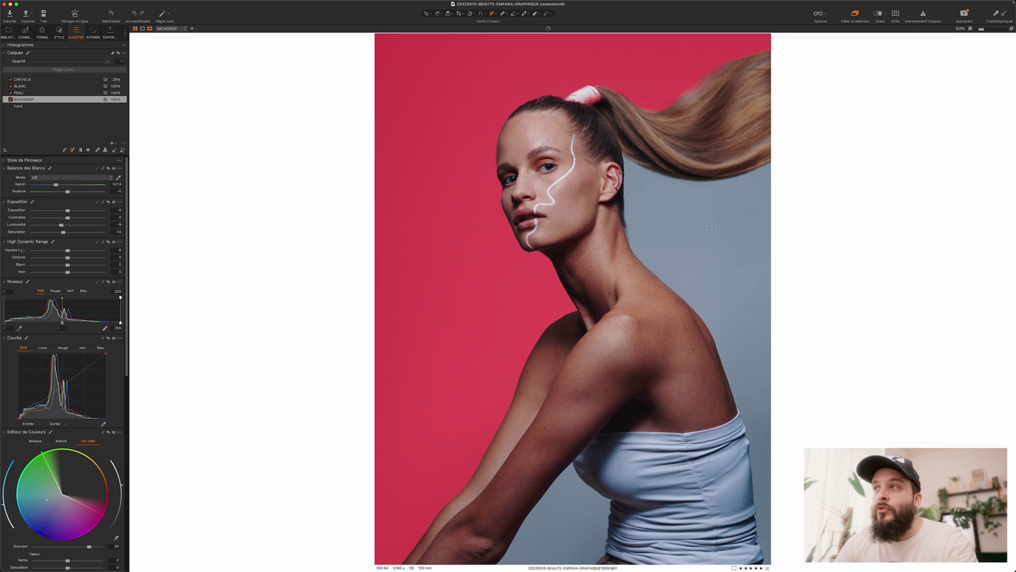
click(689, 217)
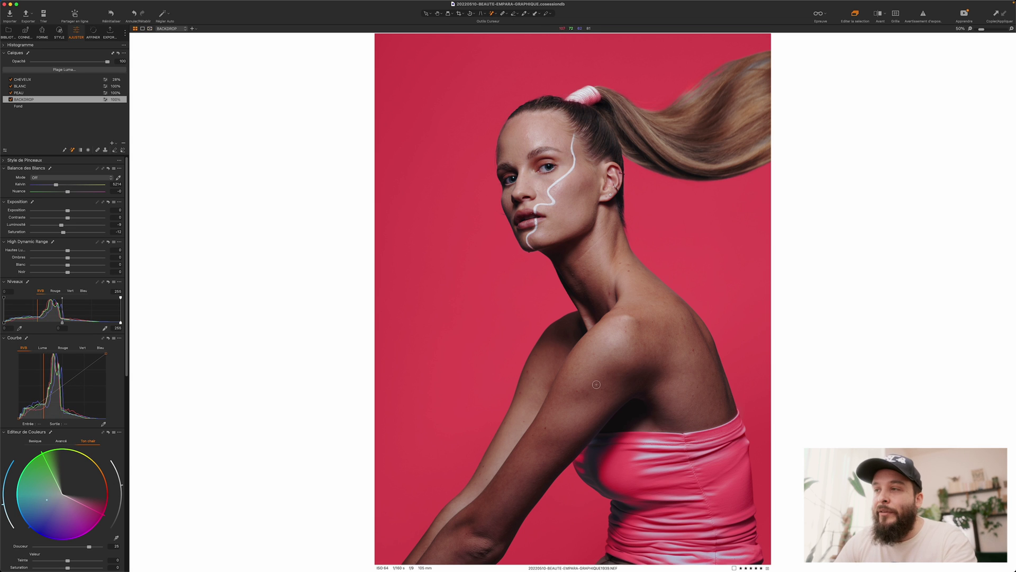
key(m)
key(v)
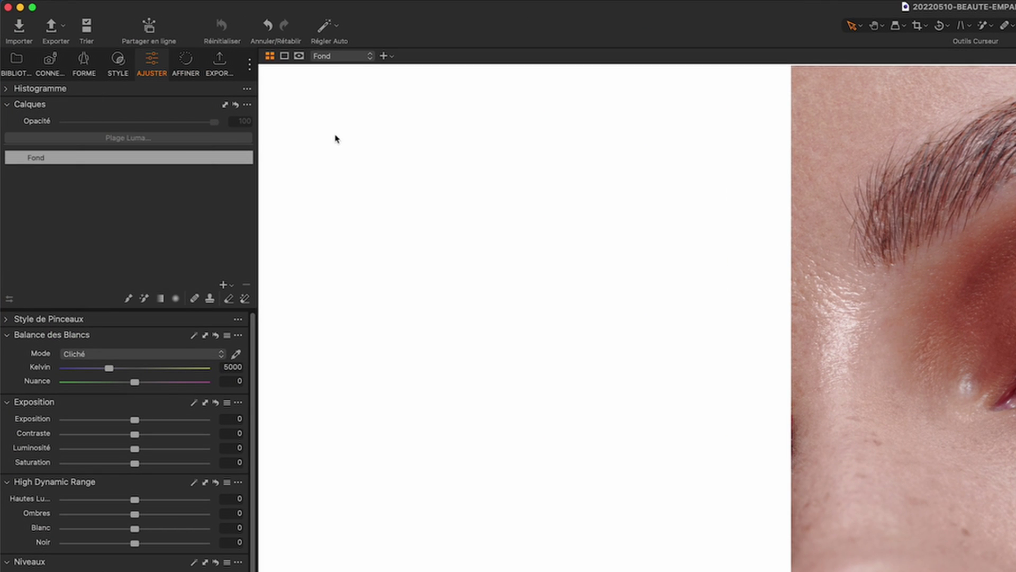
Share the LOOK01 collection online and bring up its access settings.
click(160, 32)
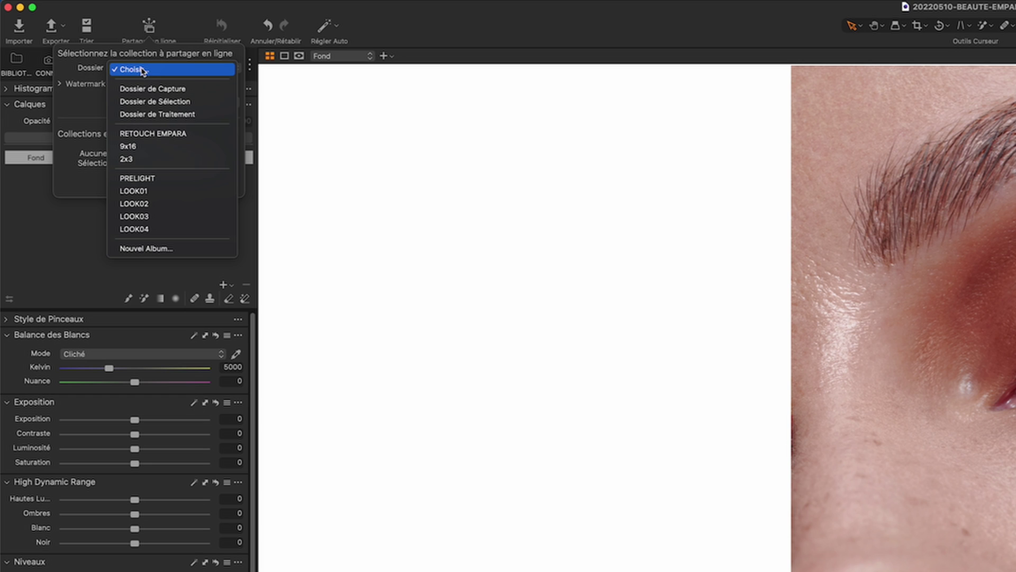
click(164, 93)
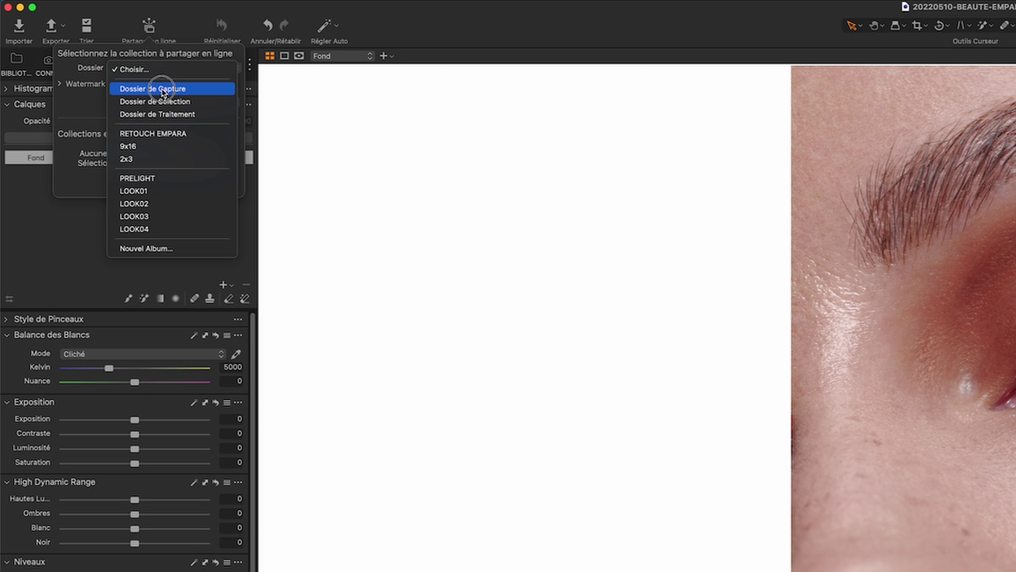
click(170, 190)
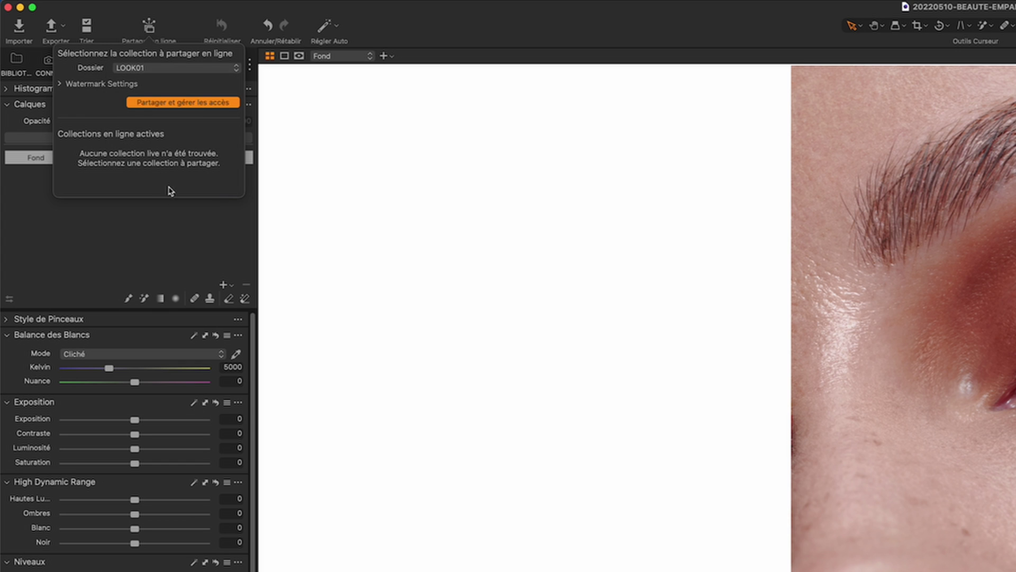
click(164, 102)
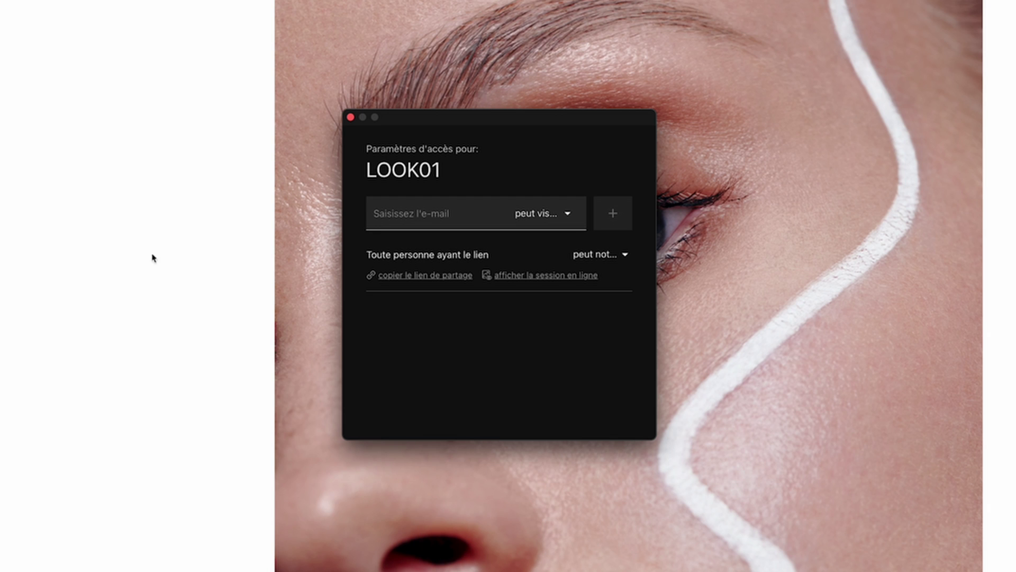
Examine the LOOK01 permission choices for people invited by e-mail and for anyone who has the link.
click(476, 209)
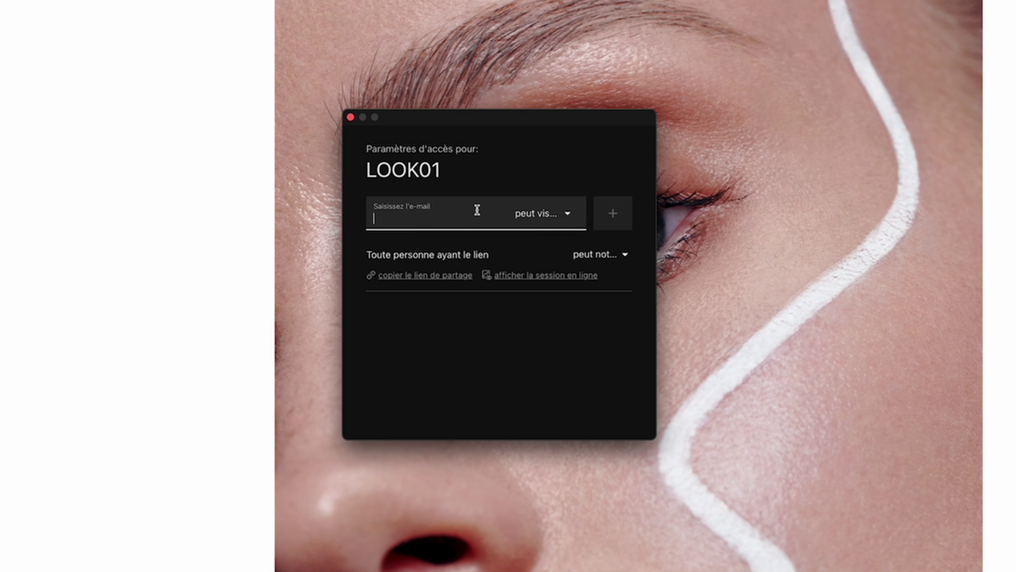
click(549, 215)
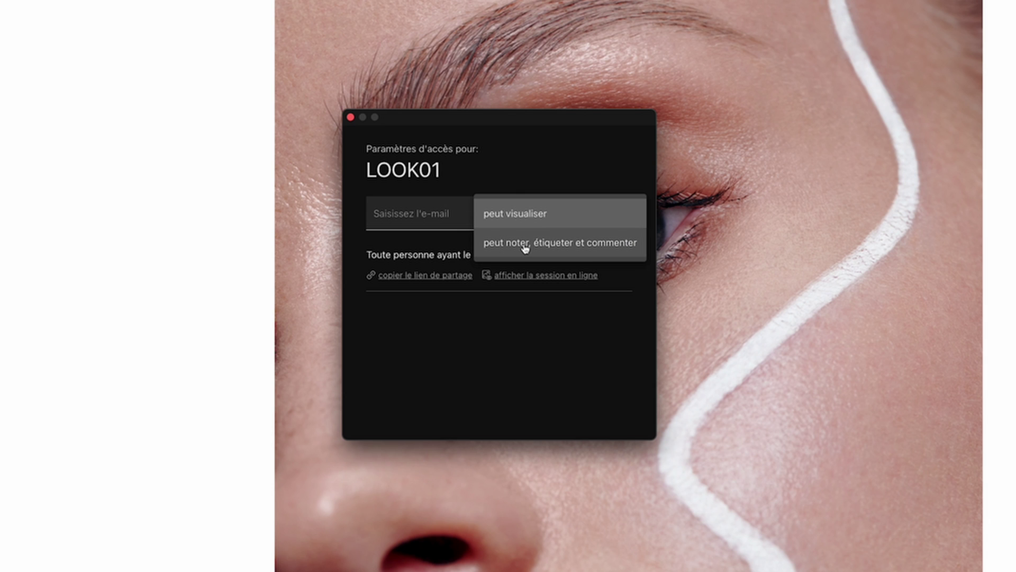
click(537, 169)
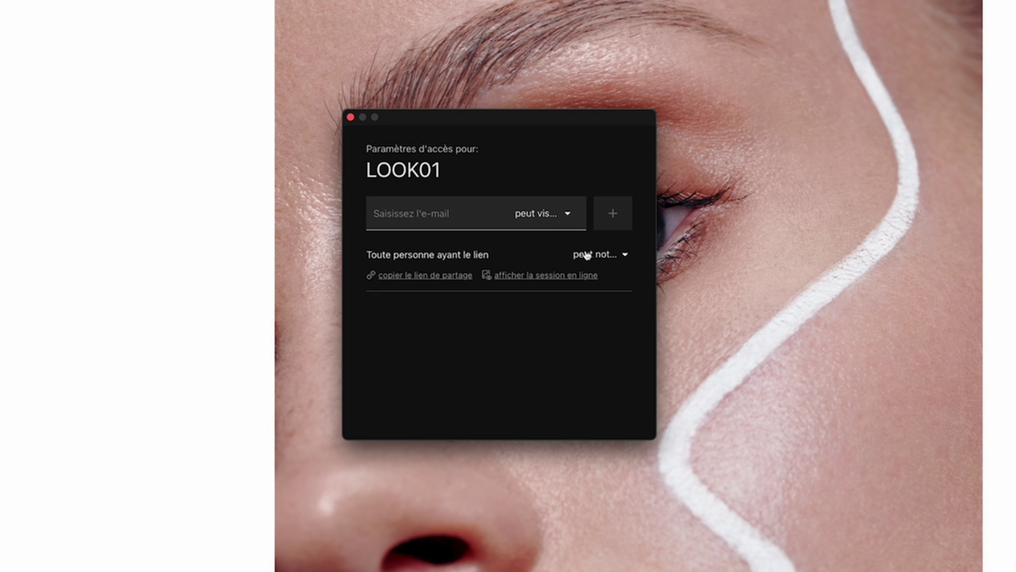
drag(419, 254, 499, 260)
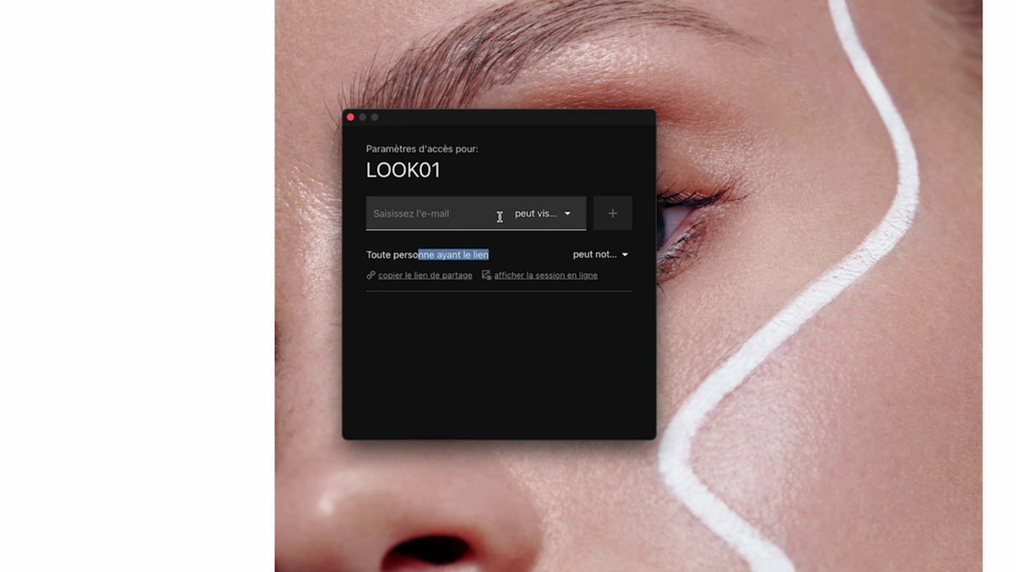
click(599, 255)
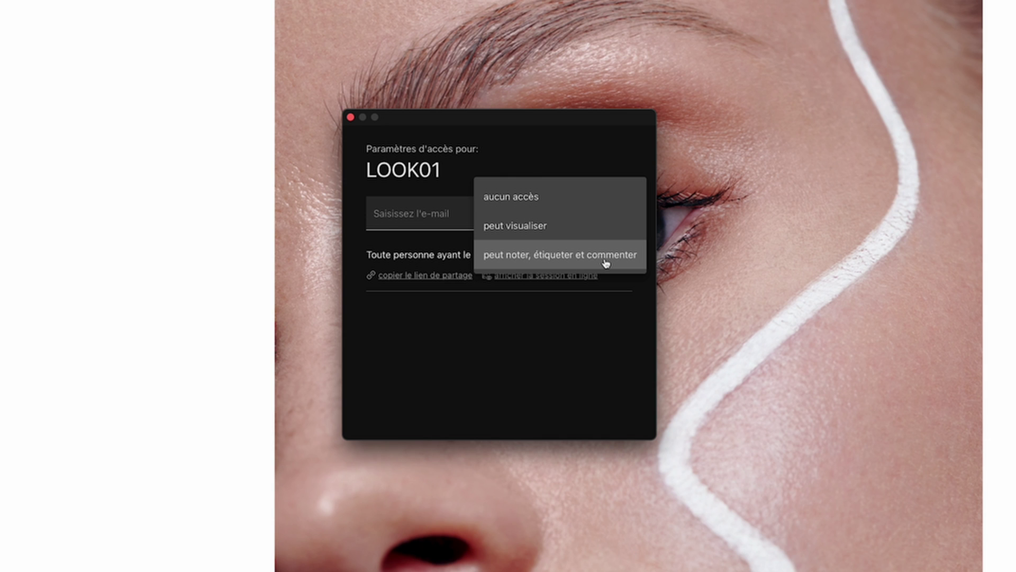
click(556, 324)
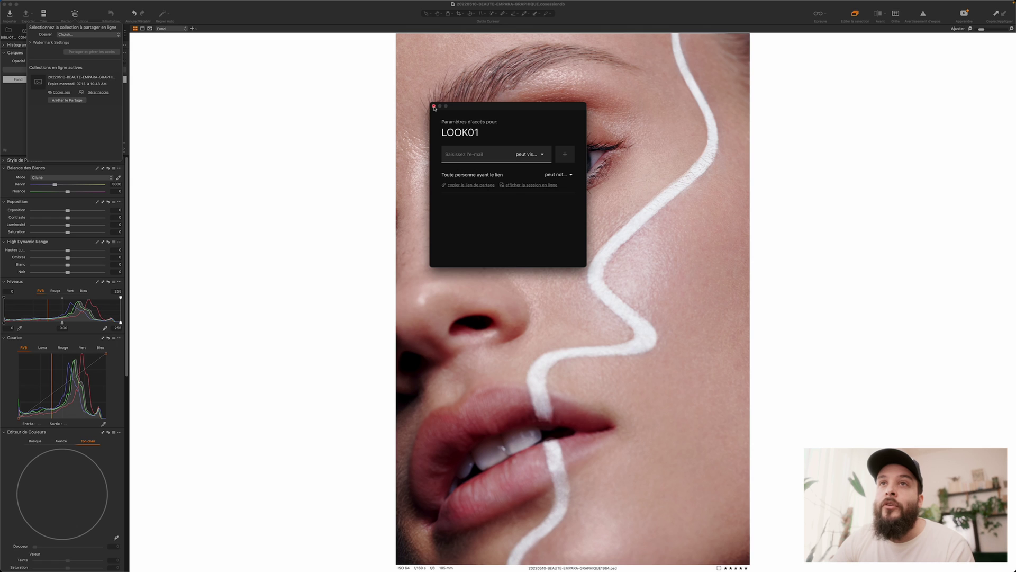
Close the LOOK01 access settings and stop sharing that collection online.
click(67, 100)
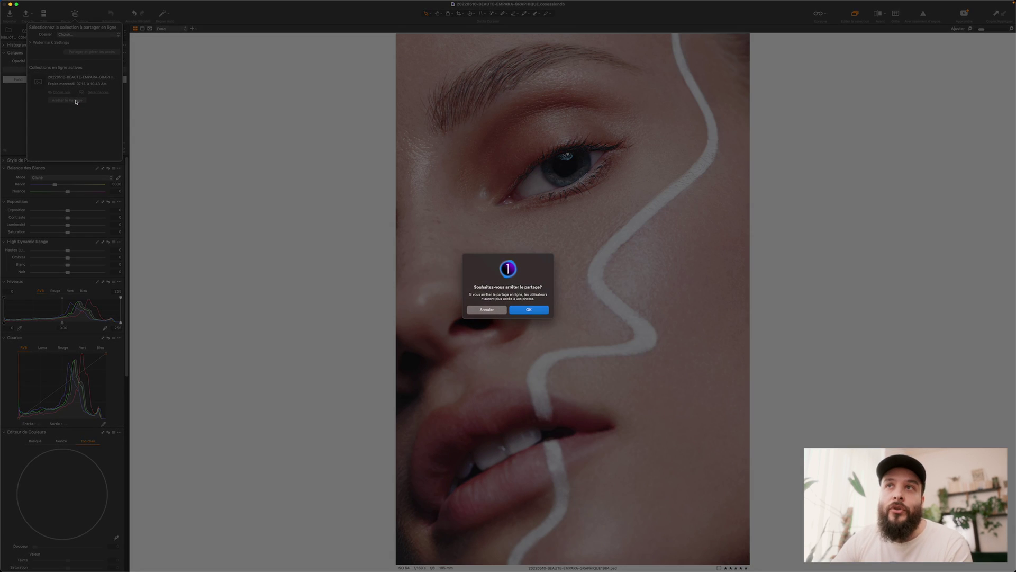
key(Return)
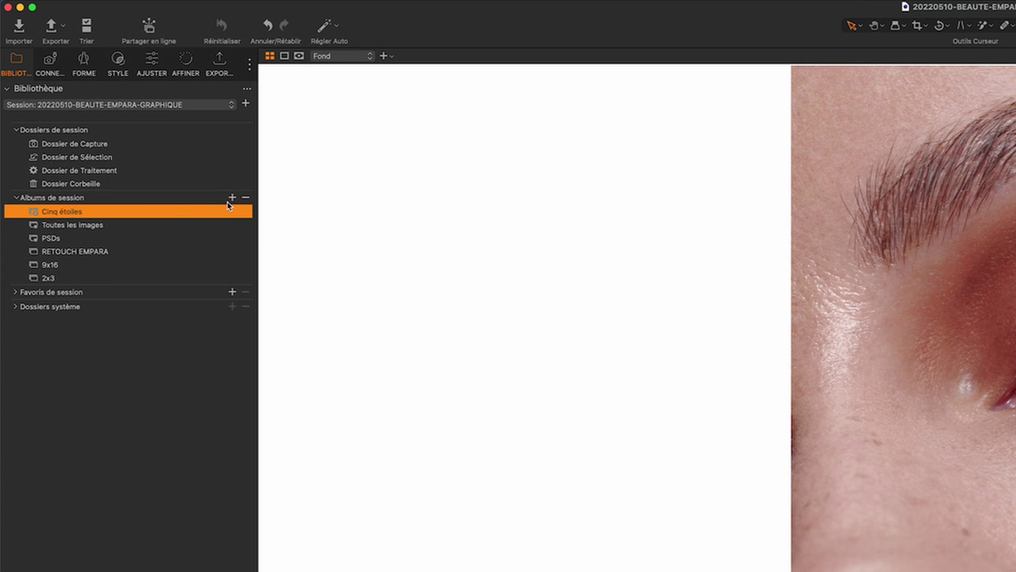
Create a session album named "sélection photographe" with online sharing through Live enabled, and dismiss its access settings.
click(231, 197)
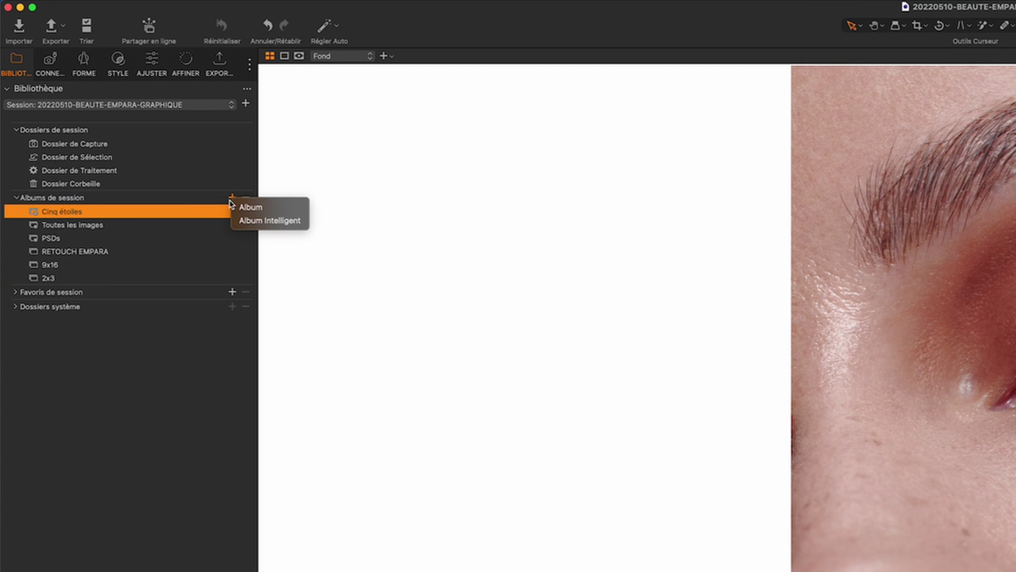
click(248, 205)
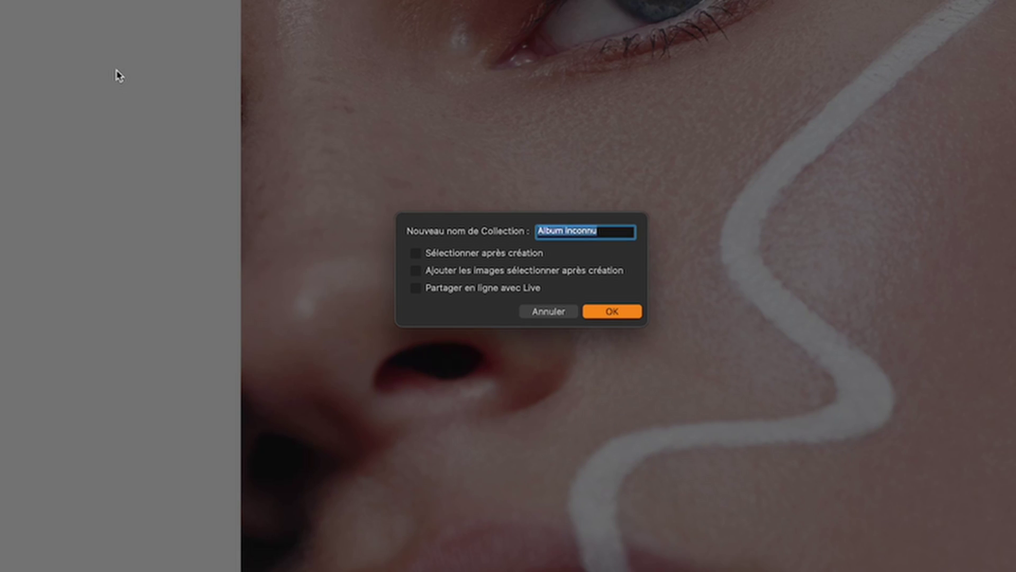
text(sélection photographe)
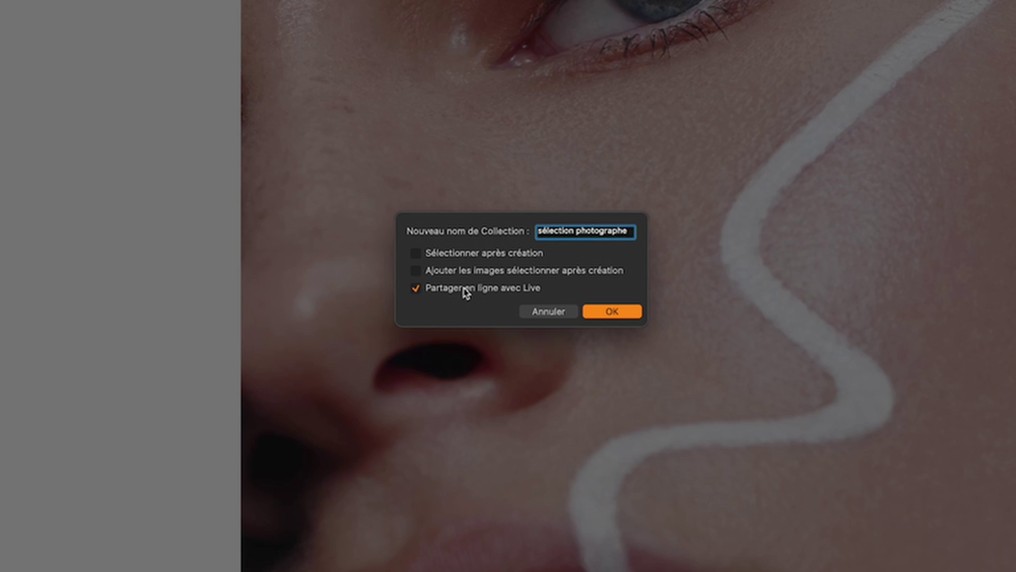
click(614, 312)
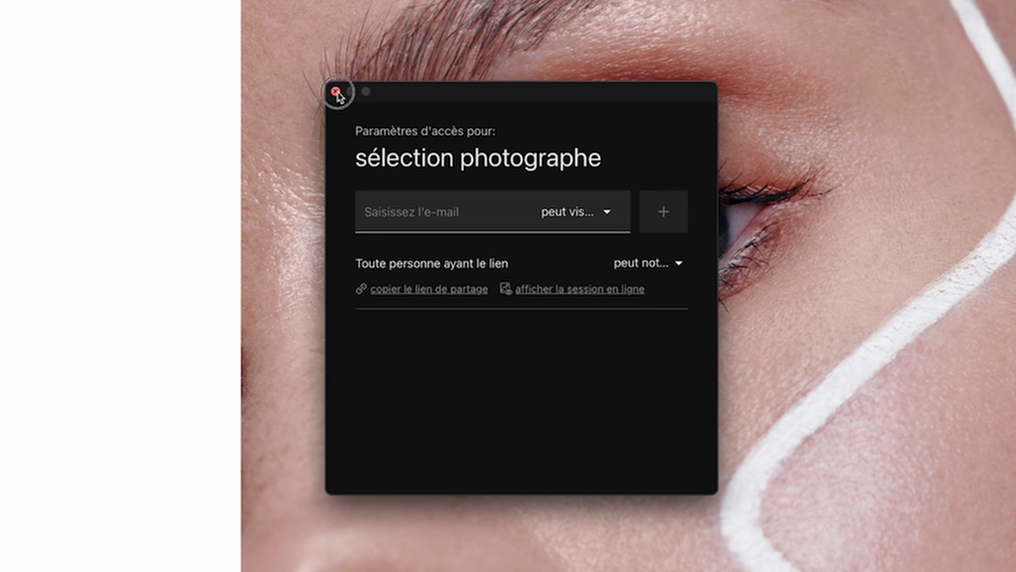
click(336, 92)
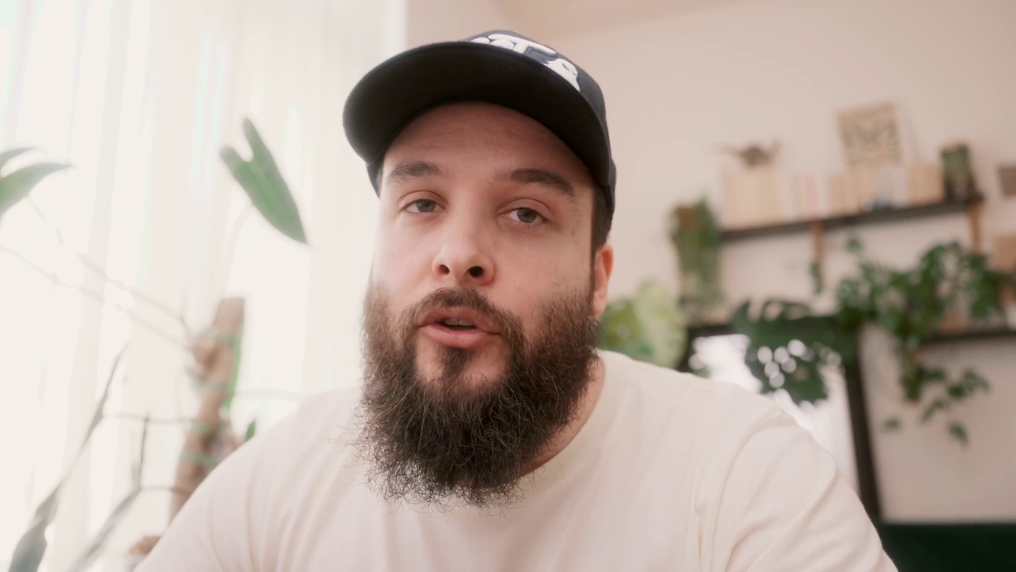